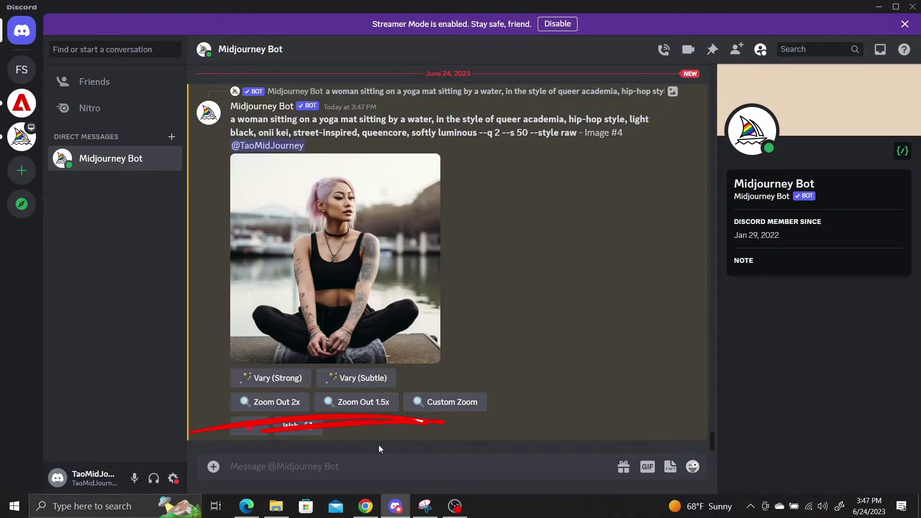
- Zoom the pink-haired yoga-mat woman (Image #4) out 2x and enlarge the resulting grid
click(291, 403)
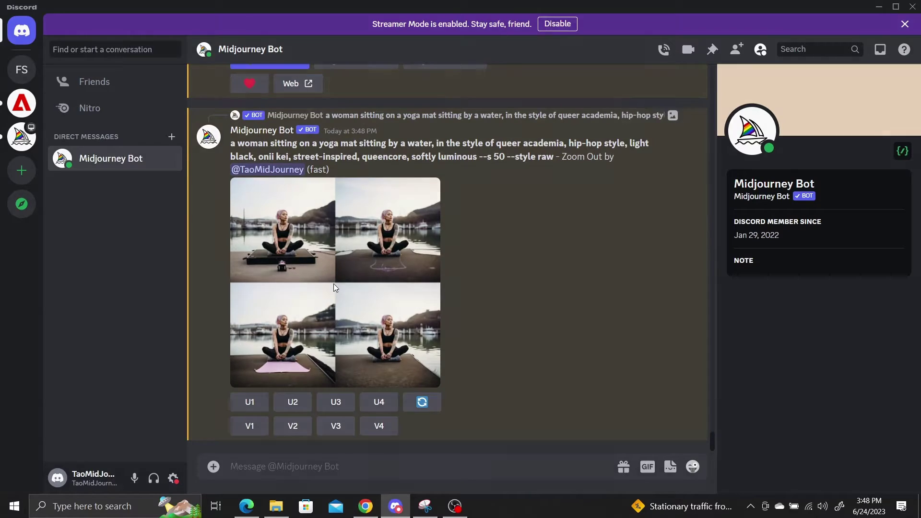
click(334, 285)
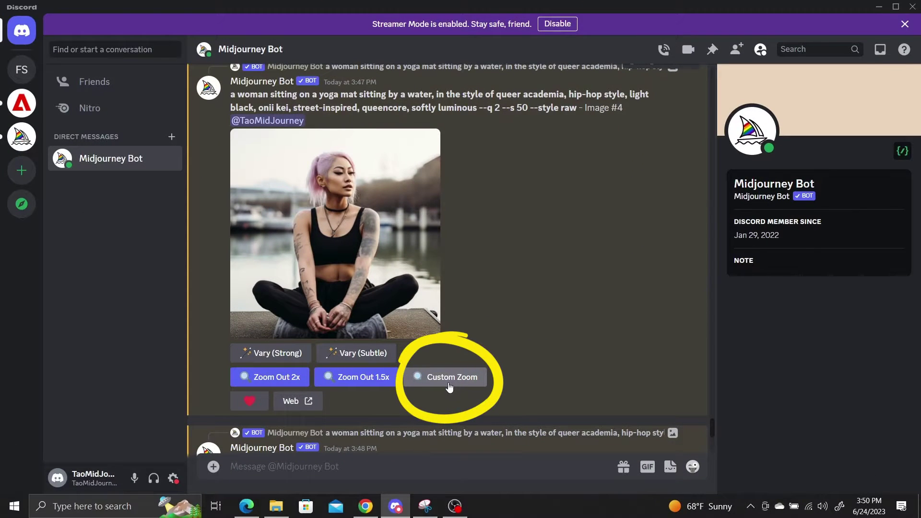
- Submit a Custom Zoom of the yoga-mat image with --zoom 1.7 and --ar 3:2
click(449, 384)
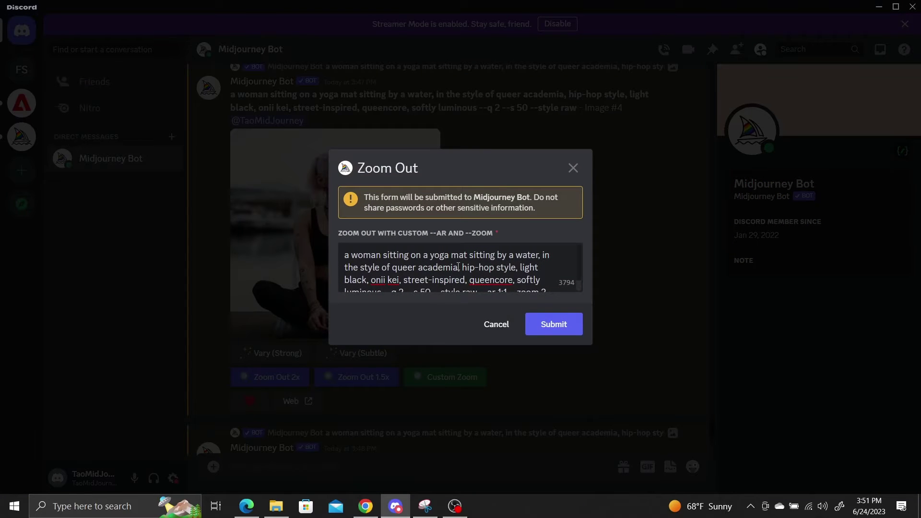
scroll(539, 285, down, 1)
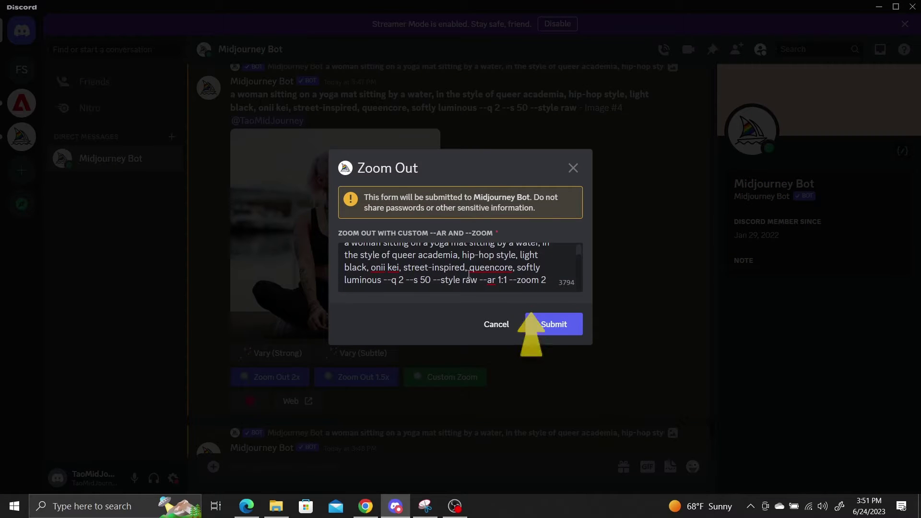
click(545, 280)
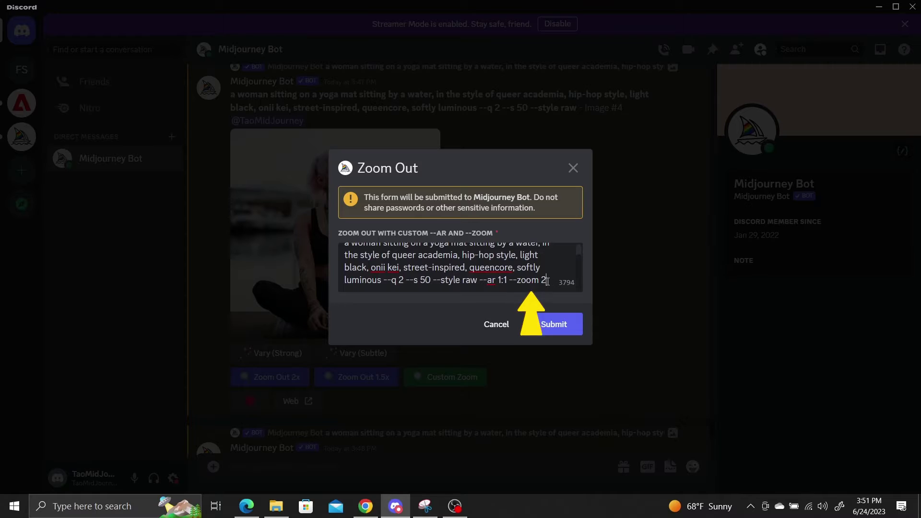
key(BackSpace)
text(1.7)
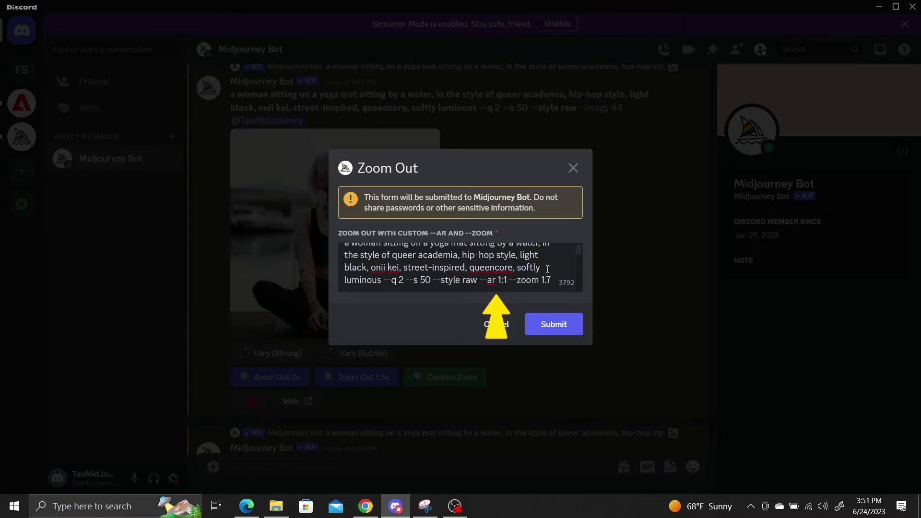
double_click(500, 280)
text(3)
double_click(507, 279)
text(2)
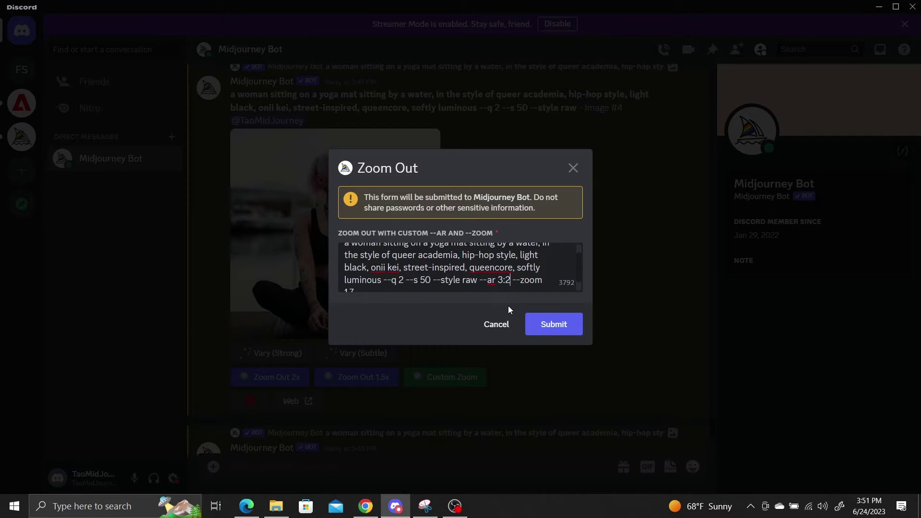
click(558, 332)
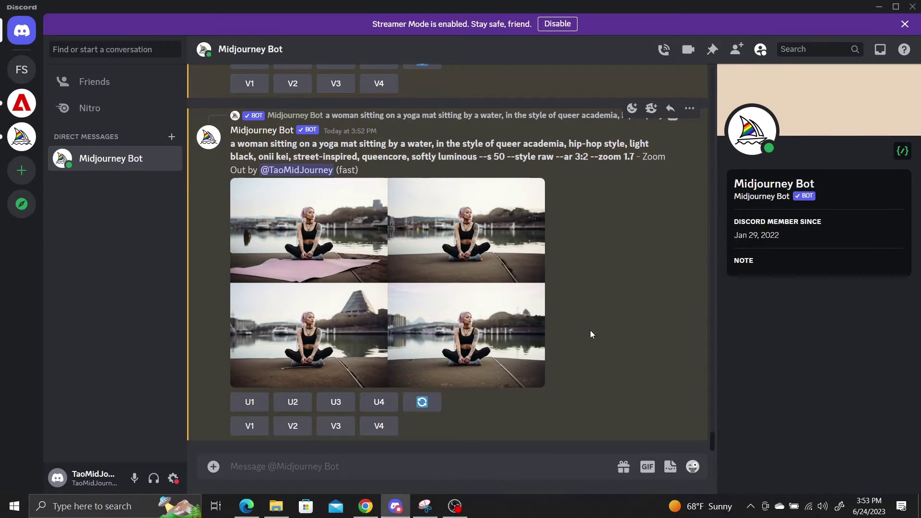
- Enlarge the new zoom-out grid and make the waterfront yoga image square
click(396, 287)
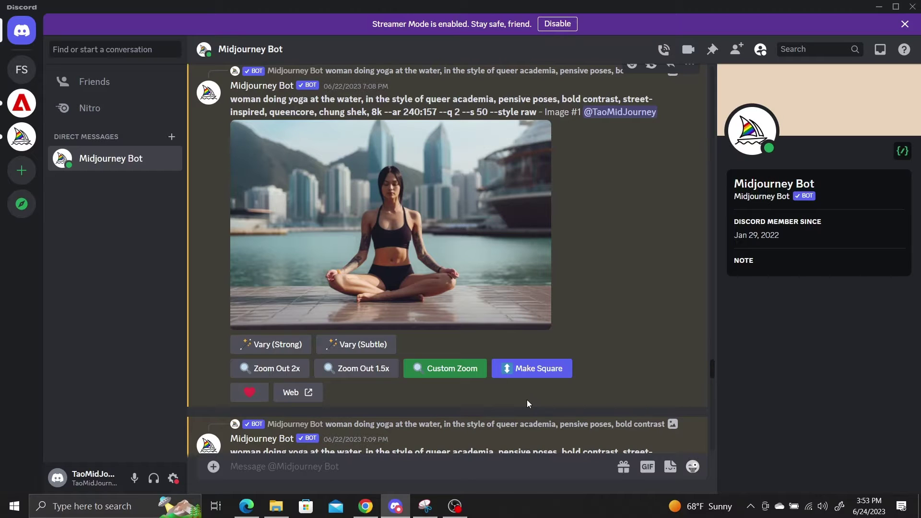
click(537, 374)
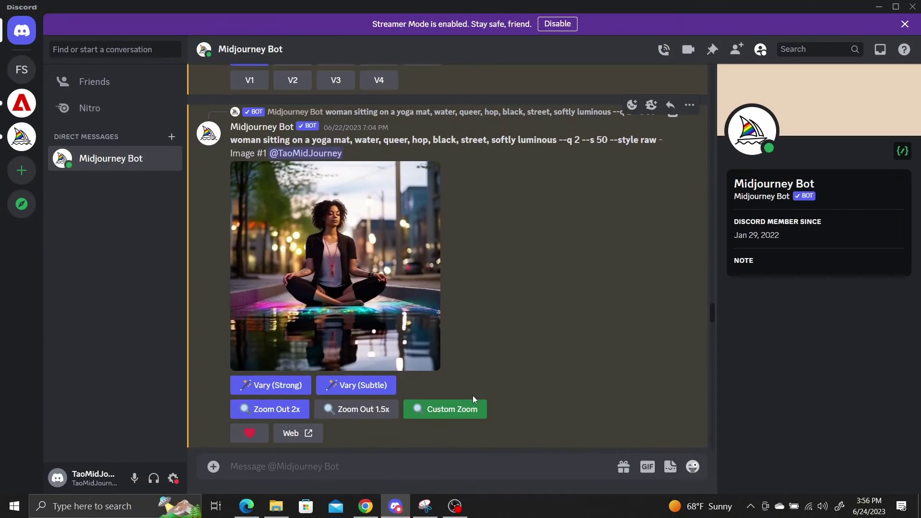
- Make subtle variations of the neon street yoga image, then switch variation mode to High and back to Low
click(357, 385)
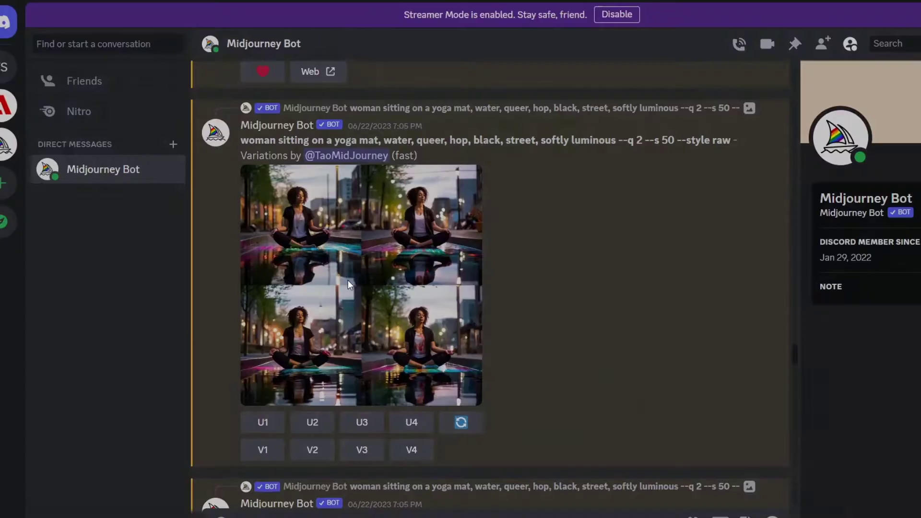
click(347, 280)
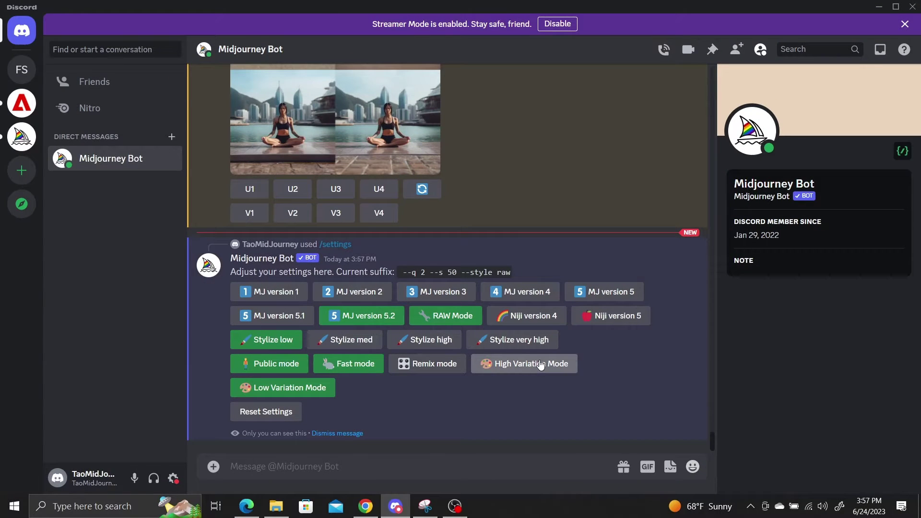
click(541, 365)
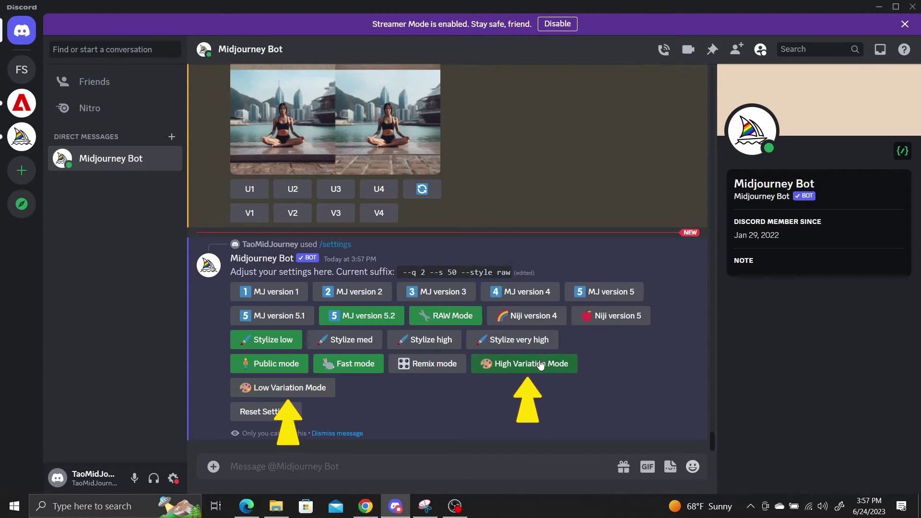
click(251, 388)
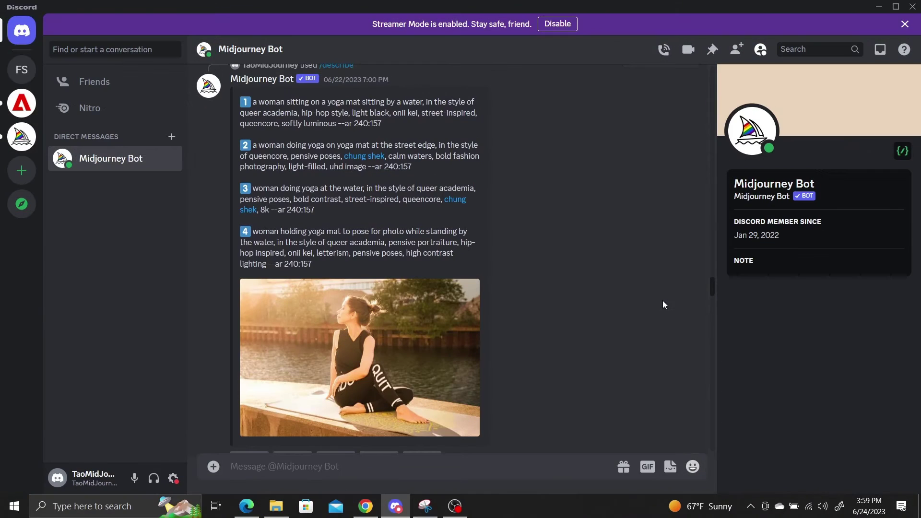
- Copy the first described yoga prompt and start a /shorten command
scroll(663, 300, up, 3)
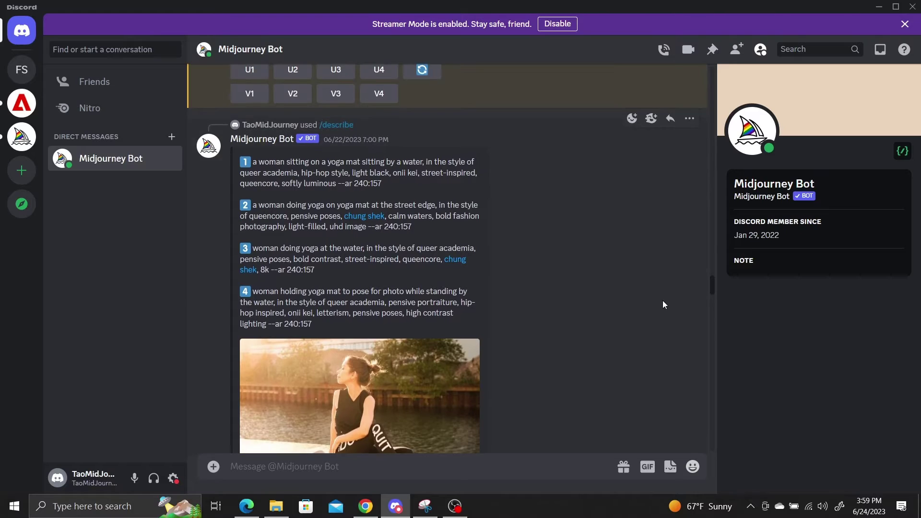
scroll(663, 300, down, 3)
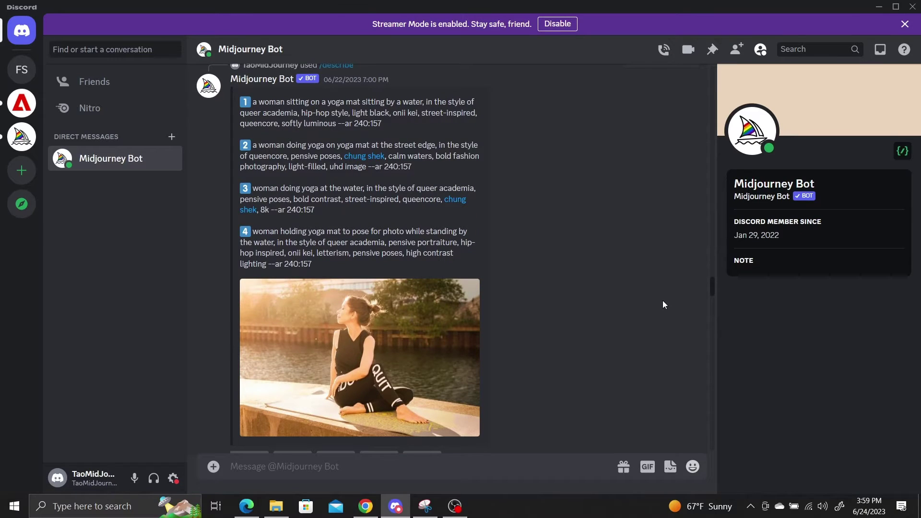
drag(383, 124, 253, 102)
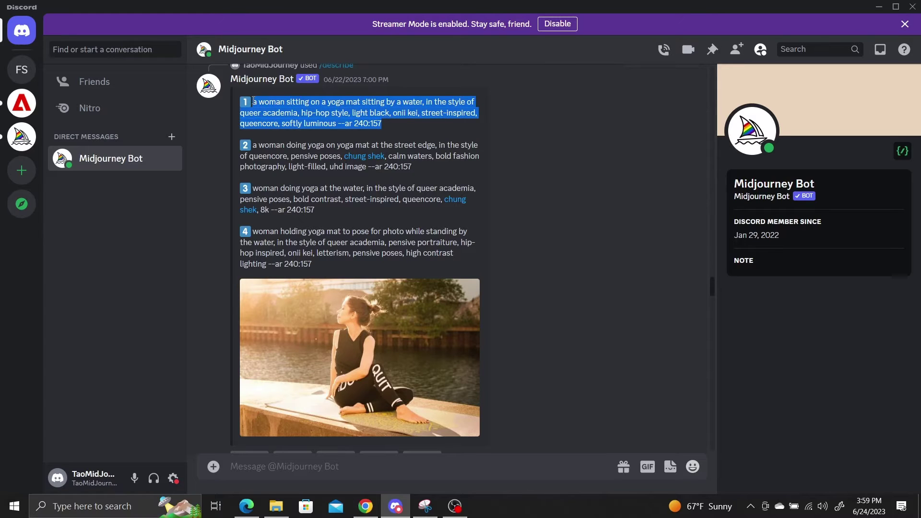
right_click(455, 119)
click(462, 127)
click(505, 470)
text(/)
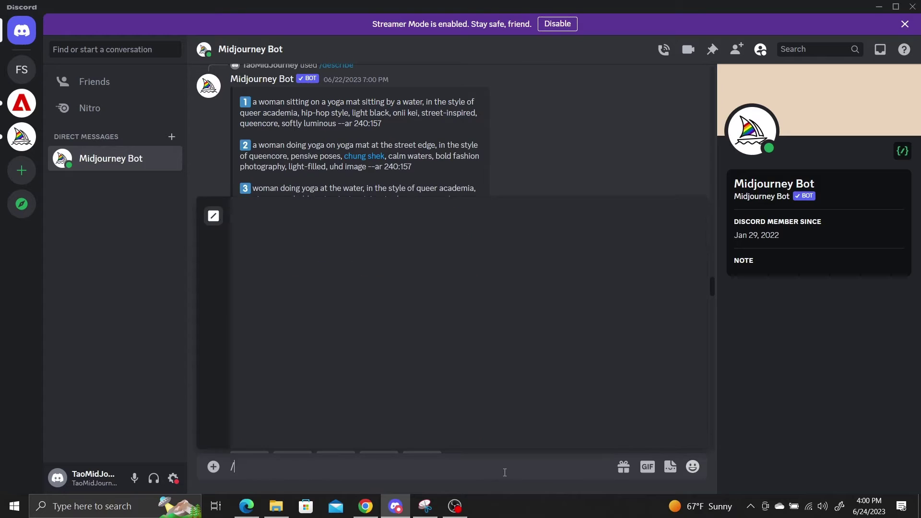
text(shorten)
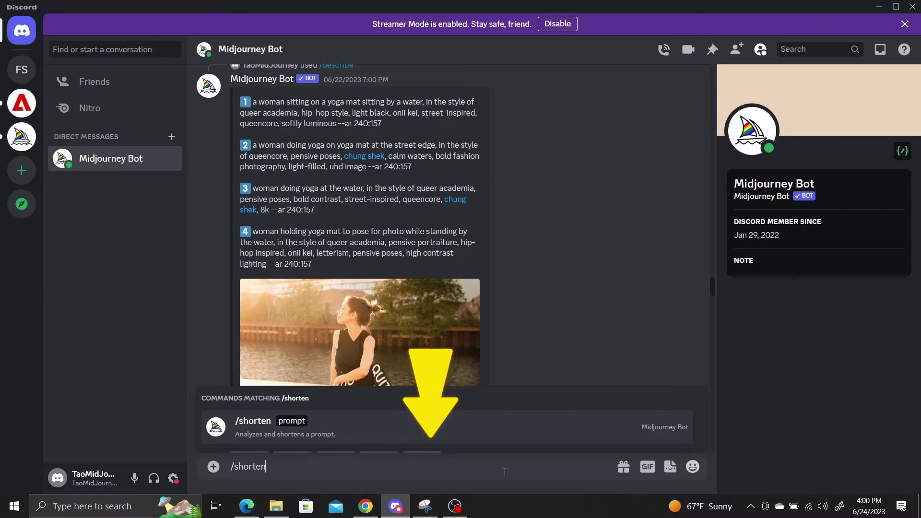
- Paste the copied yoga prompt into /shorten and send it to the bot
key(Tab)
right_click(318, 468)
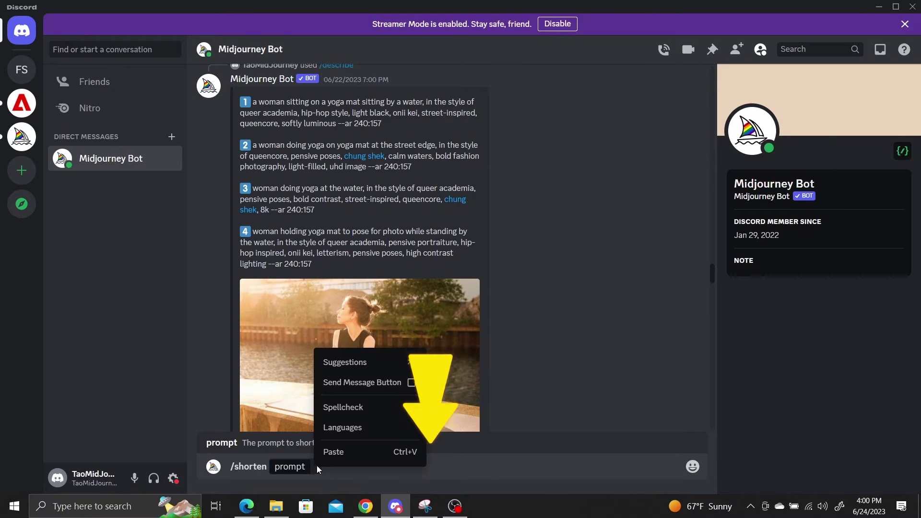
click(365, 452)
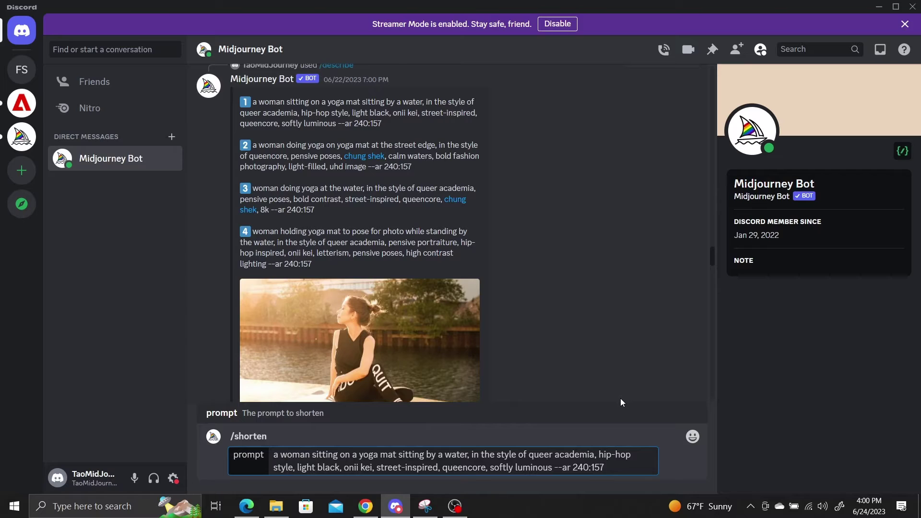
key(Return)
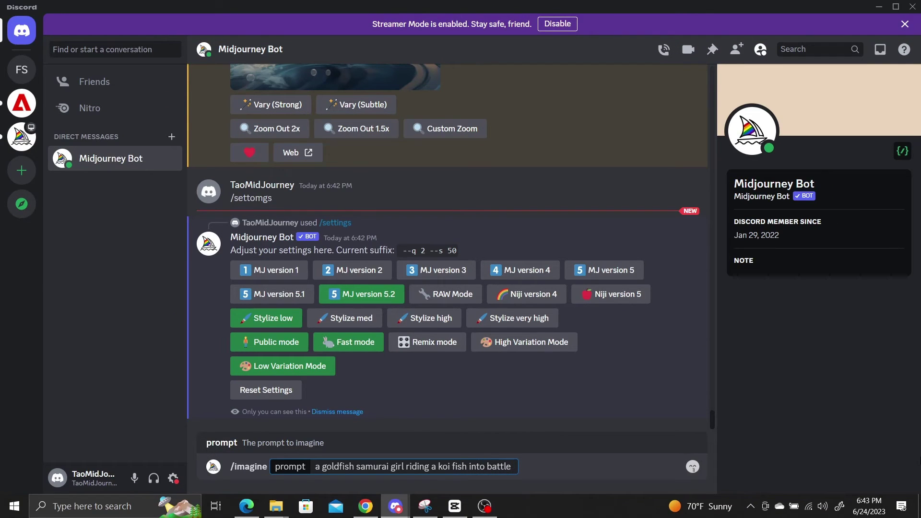
- Append --stylize to the goldfish samurai /imagine prompt
text(--sty)
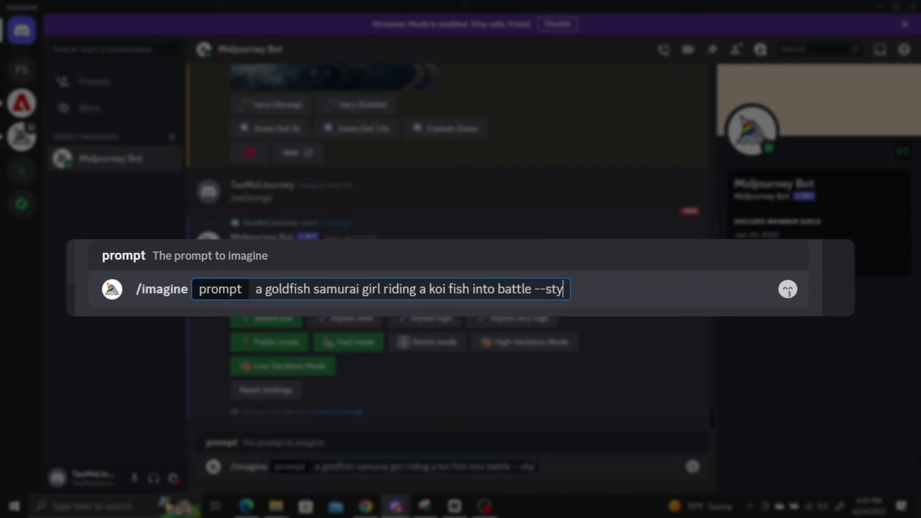
text(lize)
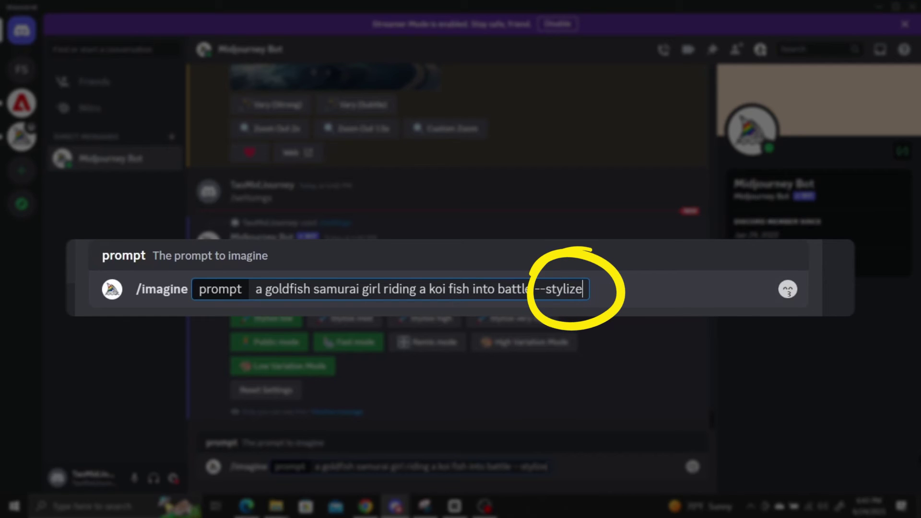